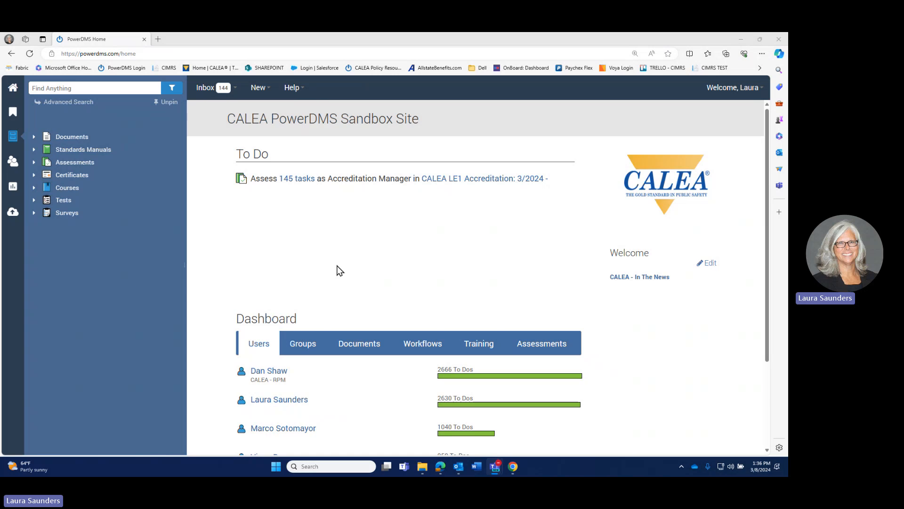
- Open the bookmarked CALEA LE1 Accreditation: 3/2024 assessment and display its user and group assignments
{"action": "left_click", "coordinate": [13, 112]}
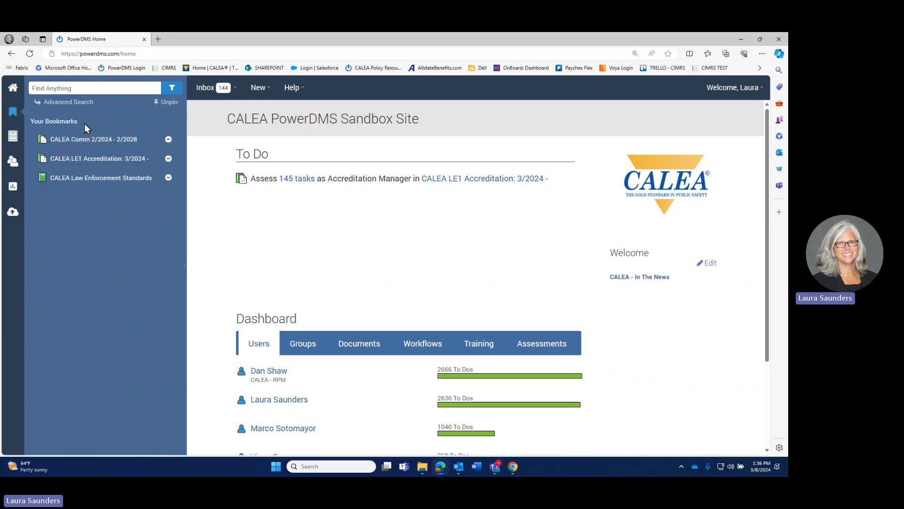
{"action": "left_click", "coordinate": [97, 157]}
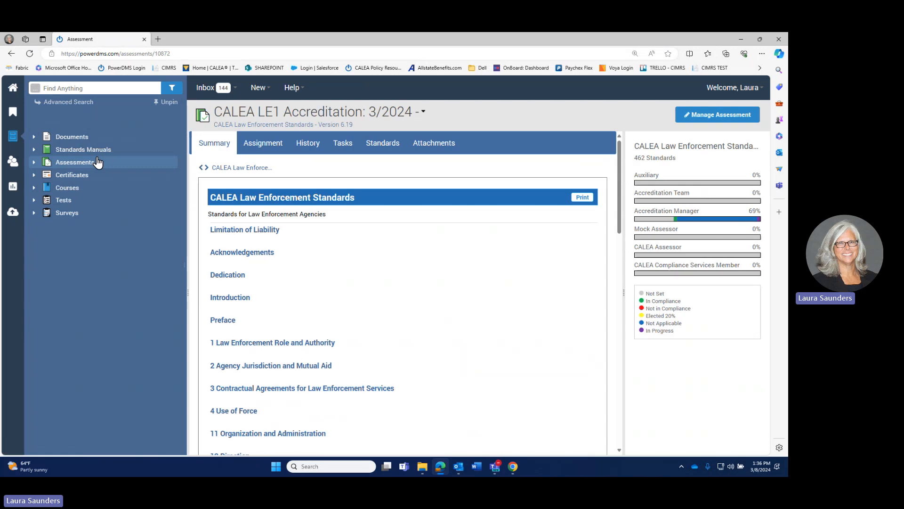
{"action": "left_click", "coordinate": [265, 148]}
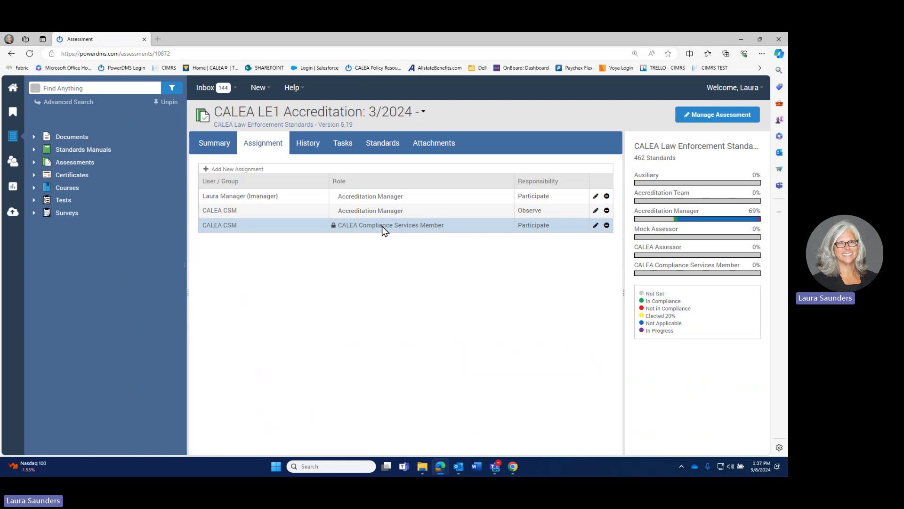
{"action": "left_click", "coordinate": [258, 88]}
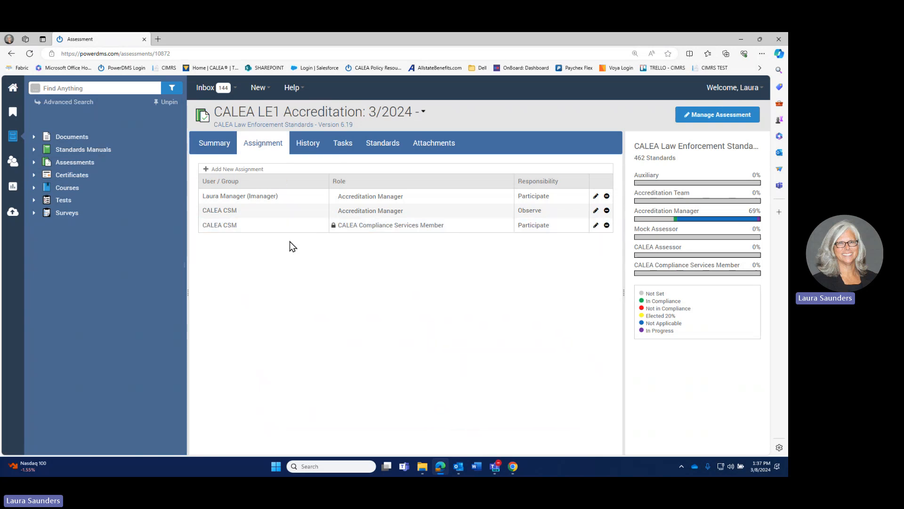
- Add an assignment giving the CALEA Assessor group the CALEA Assessor role with Participate responsibility, and save it
{"action": "left_click", "coordinate": [240, 171]}
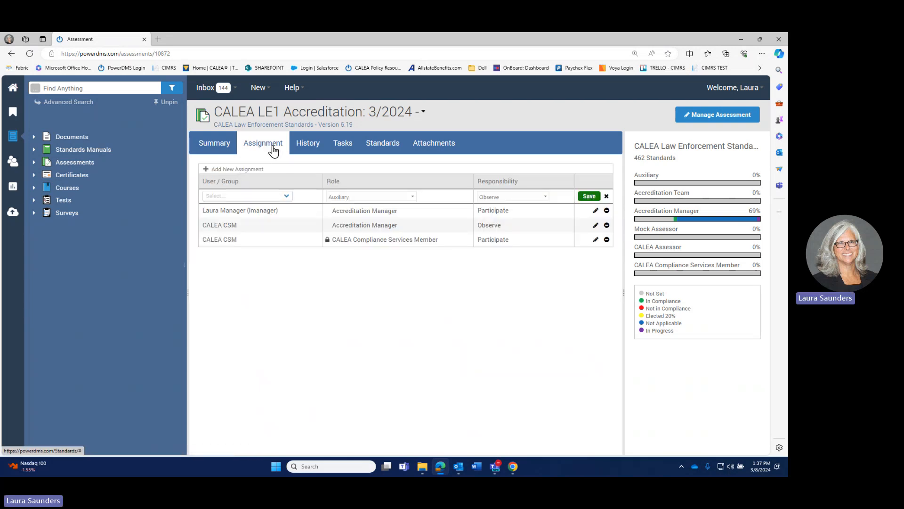
{"action": "left_click", "coordinate": [242, 195]}
{"action": "type", "text": "cal"}
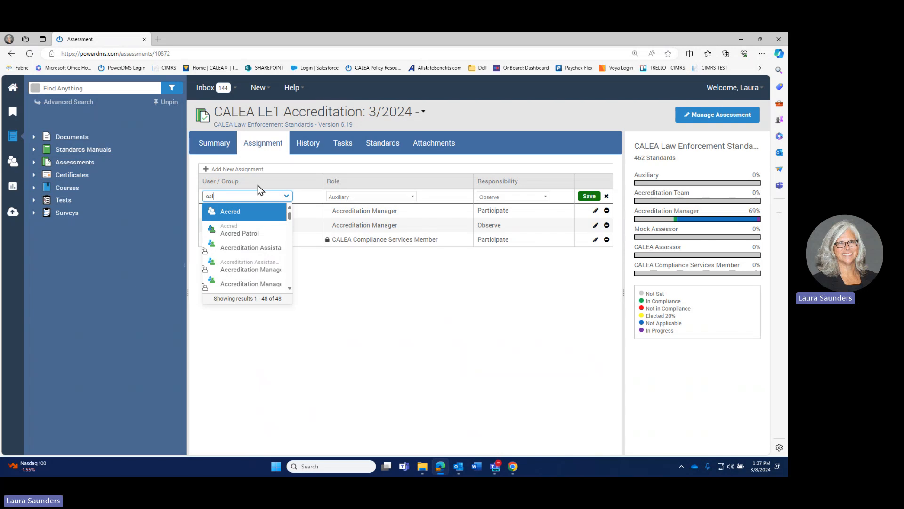
{"action": "type", "text": "ea asse"}
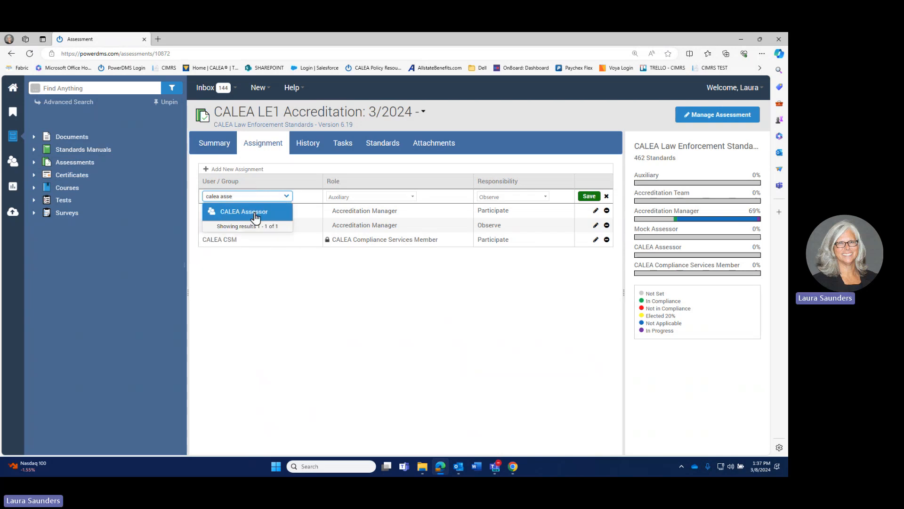
{"action": "left_click", "coordinate": [255, 214]}
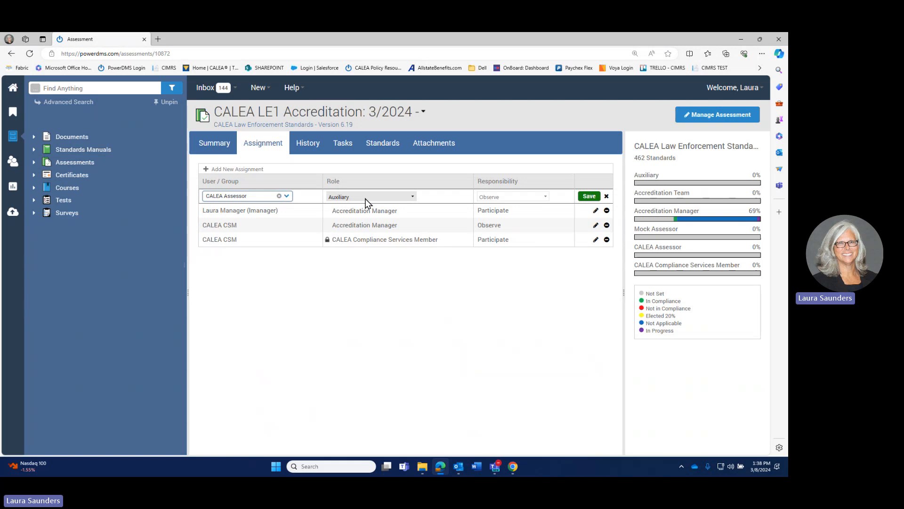
{"action": "left_click", "coordinate": [366, 198]}
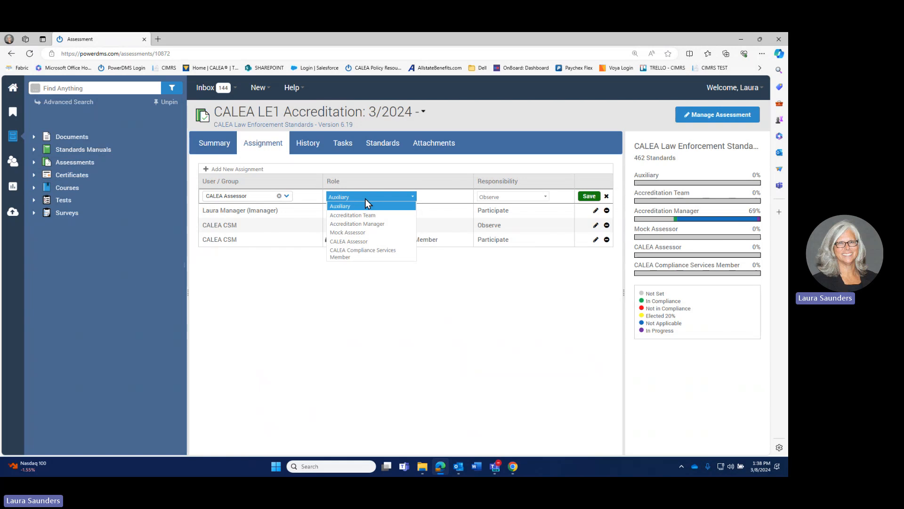
{"action": "left_click", "coordinate": [363, 242]}
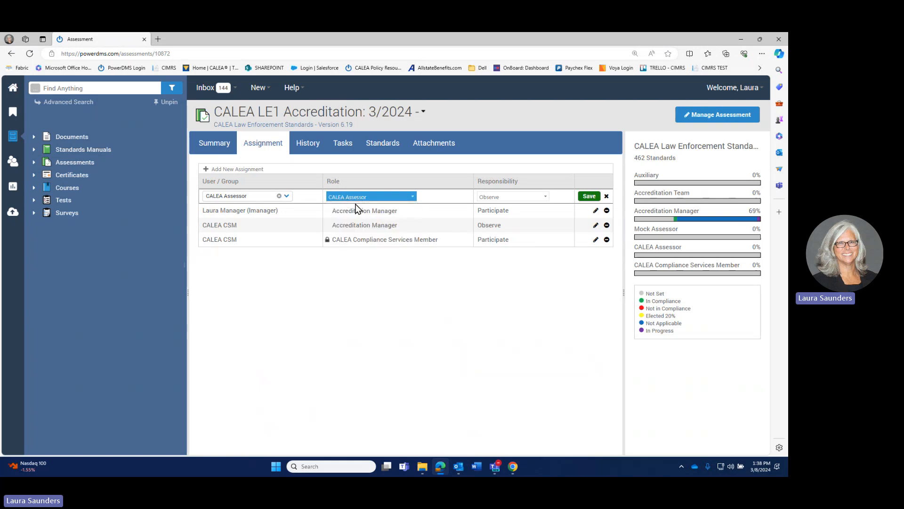
{"action": "left_click", "coordinate": [491, 197]}
{"action": "left_click", "coordinate": [498, 214]}
{"action": "left_click", "coordinate": [580, 200]}
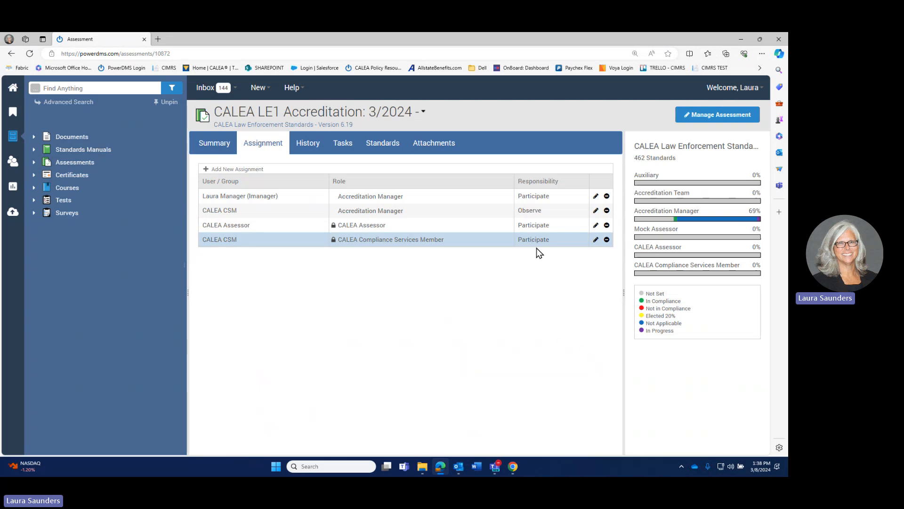
- Add and save an assignment giving the CALEA Assessor group the CALEA Compliance Services Member role with Participate responsibility
{"action": "left_click", "coordinate": [243, 170]}
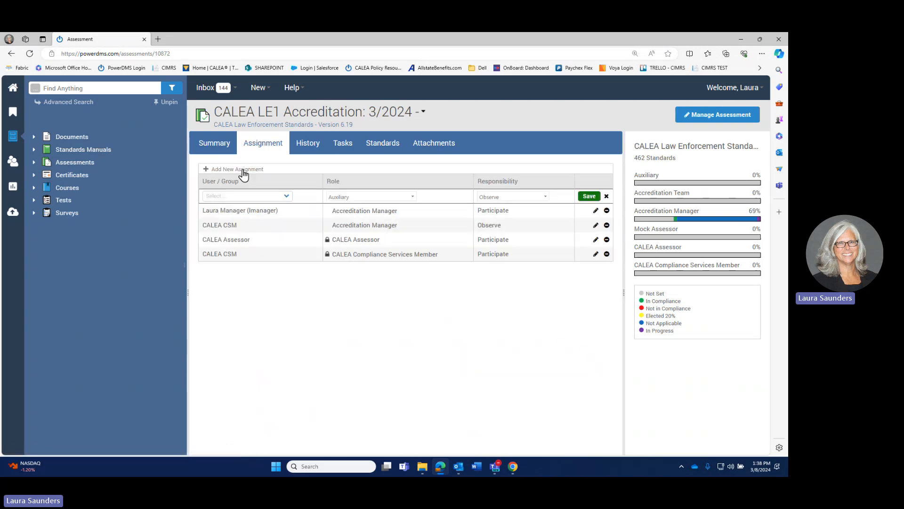
{"action": "left_click", "coordinate": [250, 196]}
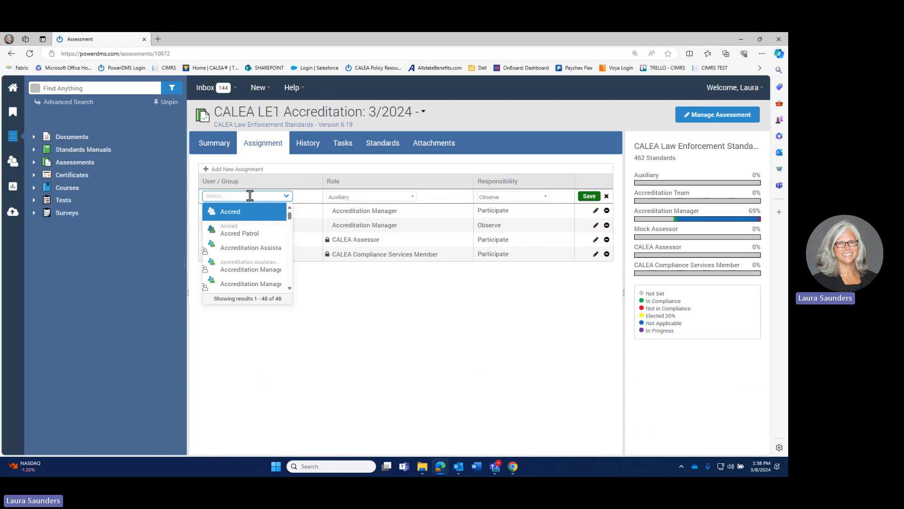
{"action": "type", "text": "assess"}
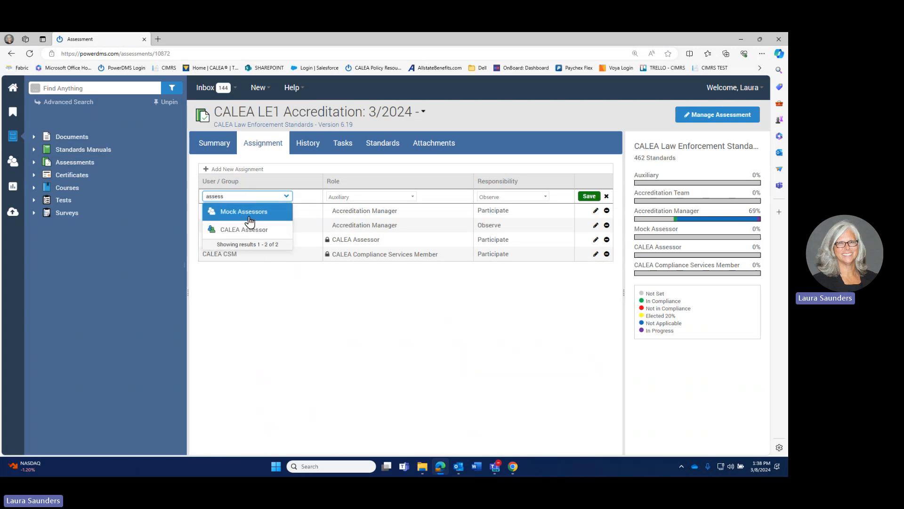
{"action": "left_click", "coordinate": [248, 215]}
{"action": "left_click", "coordinate": [357, 196]}
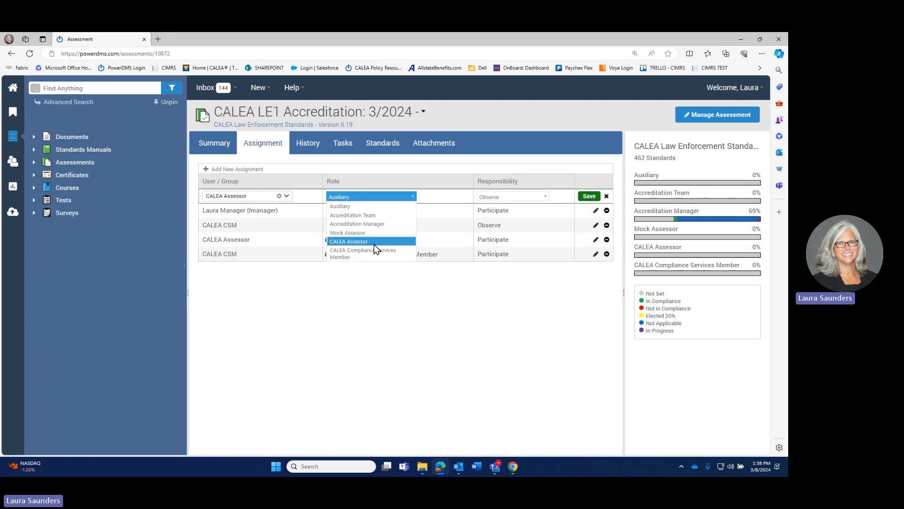
{"action": "left_click", "coordinate": [374, 252]}
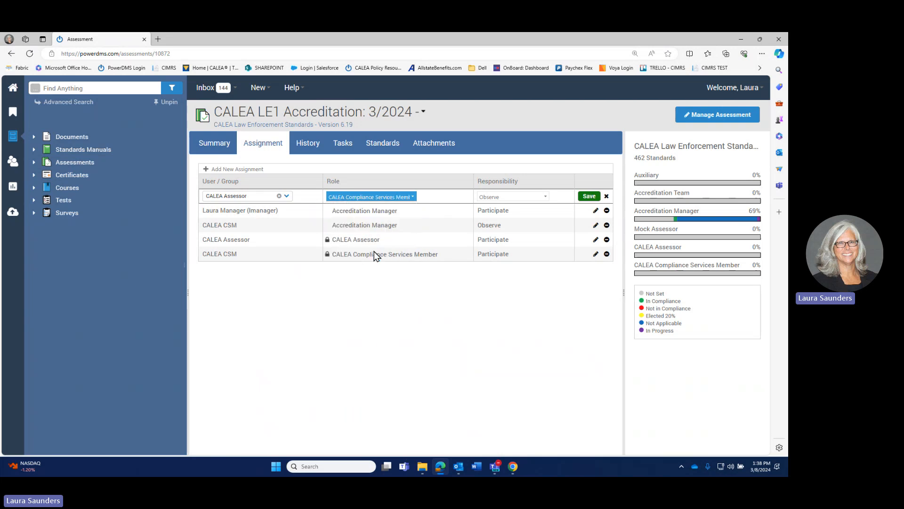
{"action": "left_click", "coordinate": [505, 197]}
{"action": "left_click", "coordinate": [508, 212]}
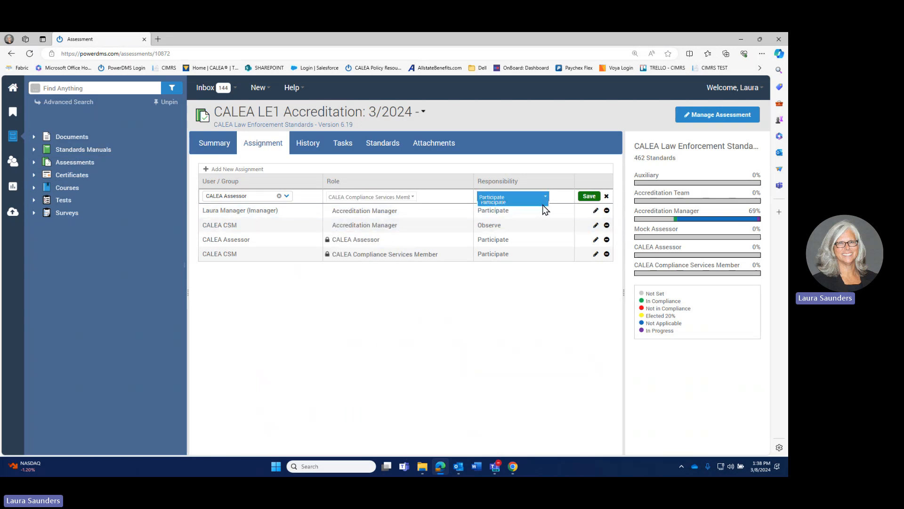
{"action": "left_click", "coordinate": [587, 198]}
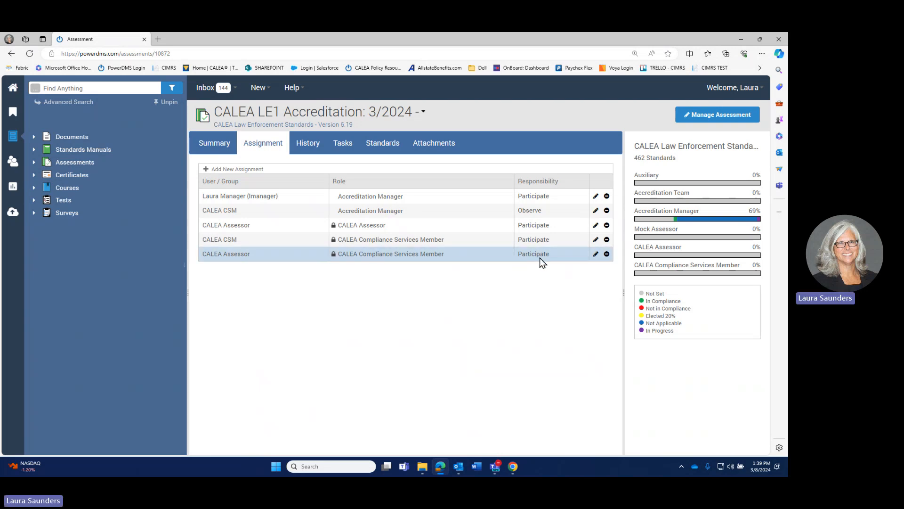
- Add an assignment giving the CALEA Assessor group the Accreditation Manager role with Observe responsibility, and save it
{"action": "left_click", "coordinate": [243, 169]}
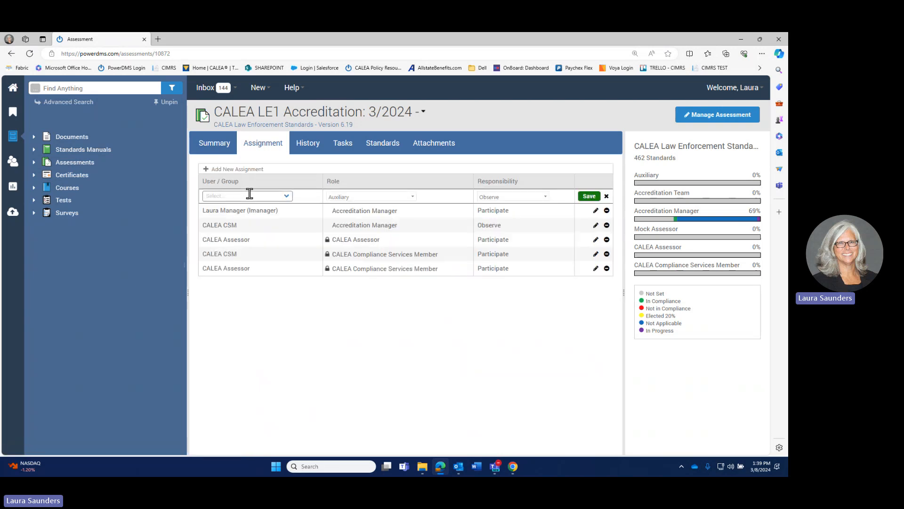
{"action": "left_click", "coordinate": [250, 195]}
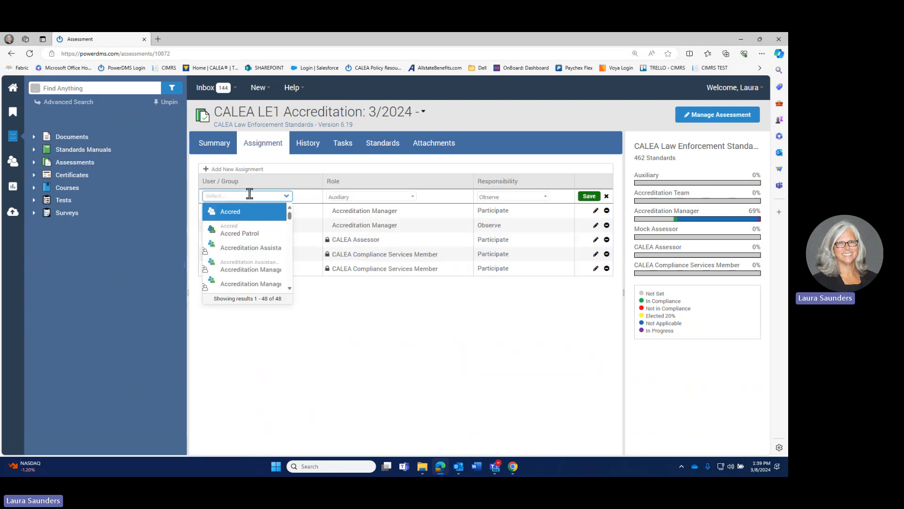
{"action": "type", "text": "assess"}
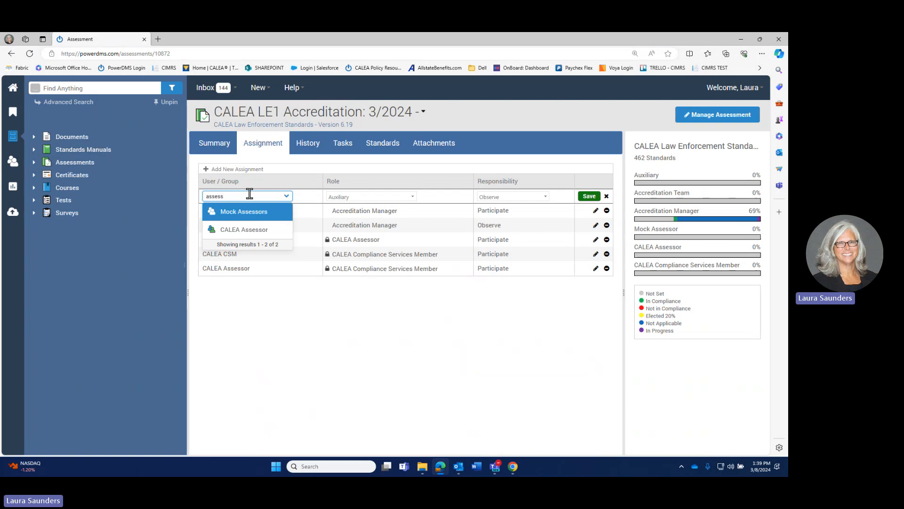
{"action": "left_click", "coordinate": [249, 229]}
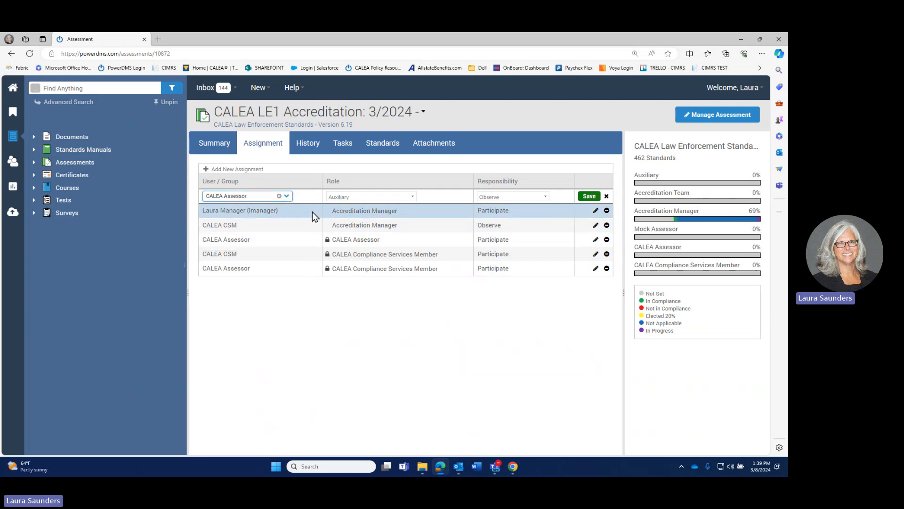
{"action": "left_click", "coordinate": [355, 196]}
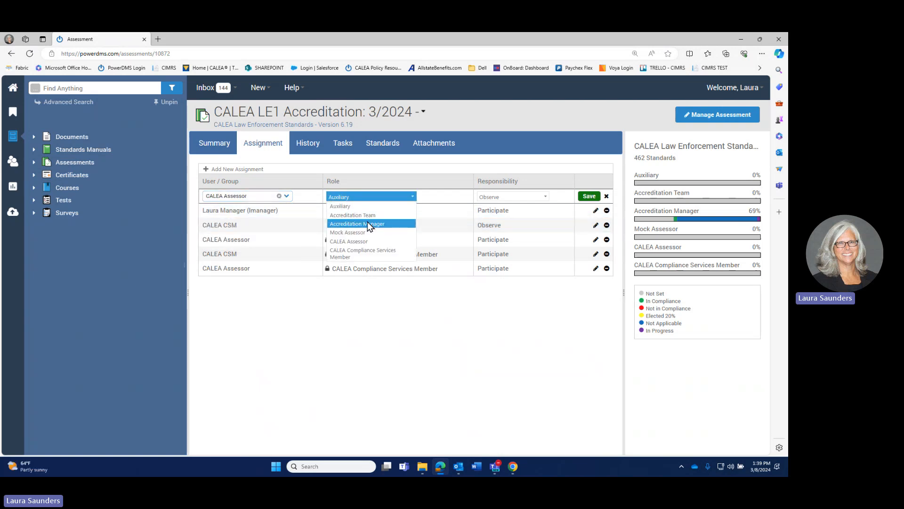
{"action": "left_click", "coordinate": [368, 224]}
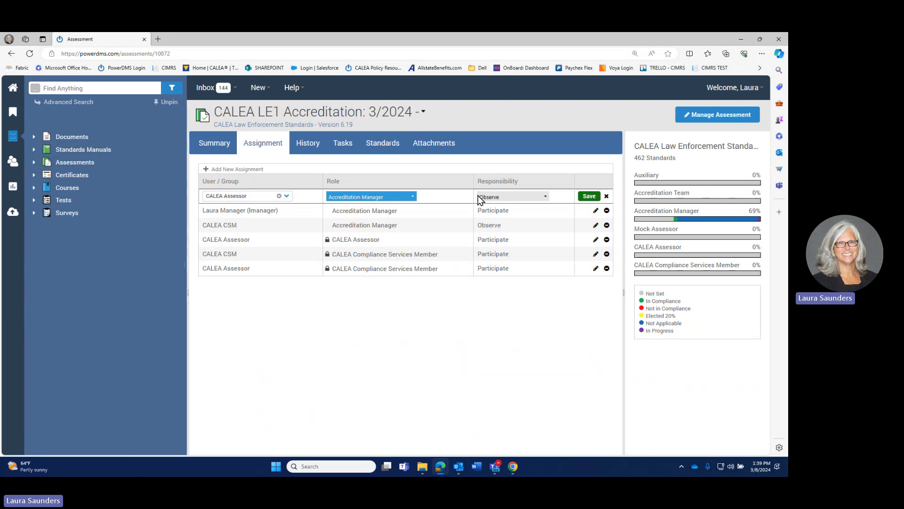
{"action": "left_click", "coordinate": [589, 196]}
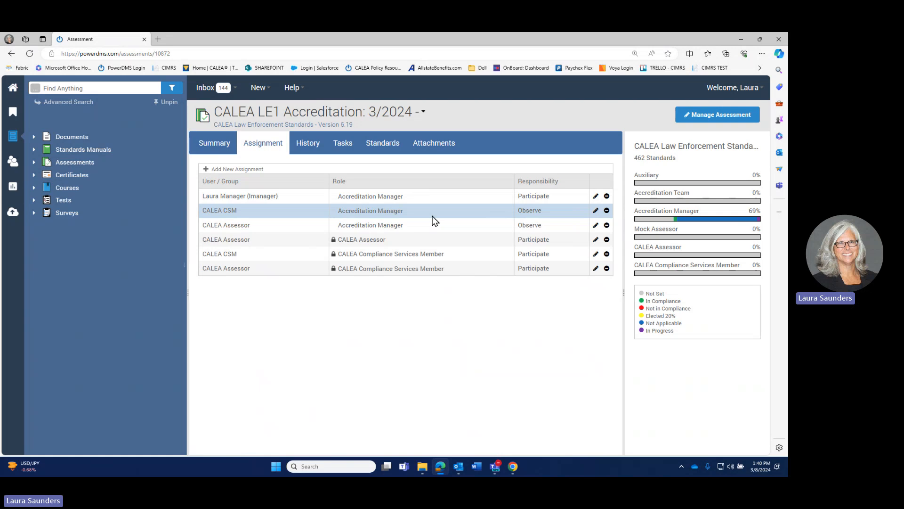
- Open the CALEA website in a new browser tab and go to its Tools & Tutorials page
{"action": "left_click", "coordinate": [160, 40]}
{"action": "left_click", "coordinate": [210, 67]}
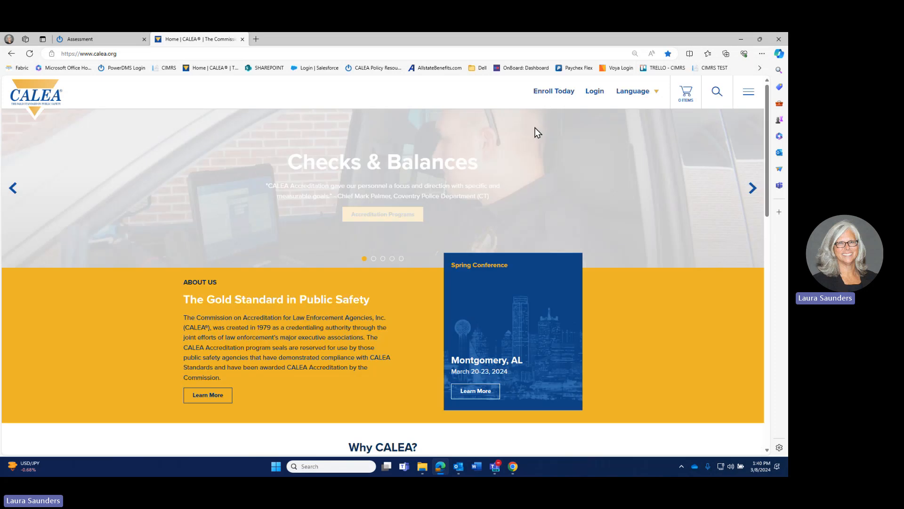
{"action": "left_click", "coordinate": [749, 92]}
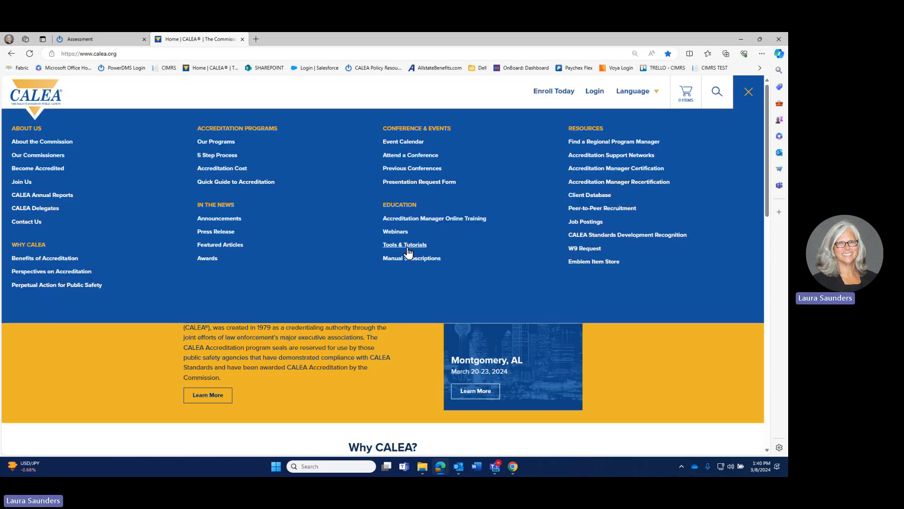
{"action": "left_click", "coordinate": [407, 251]}
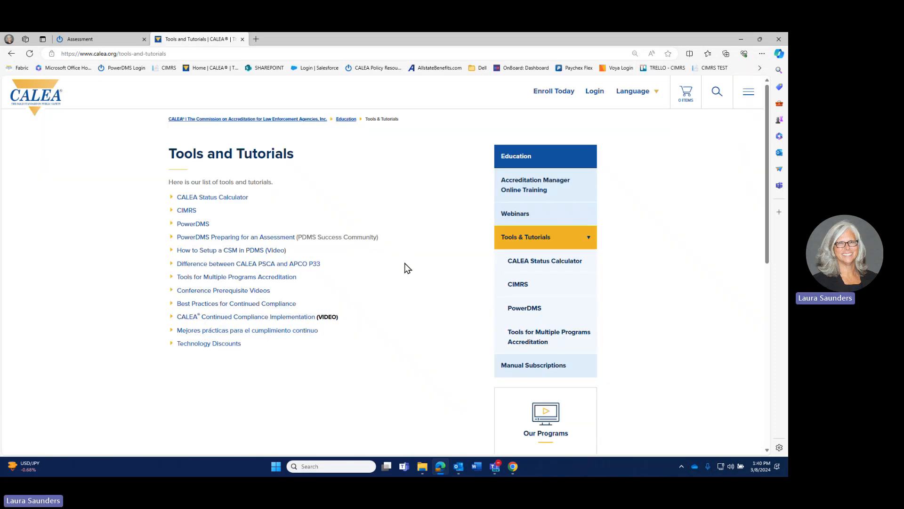